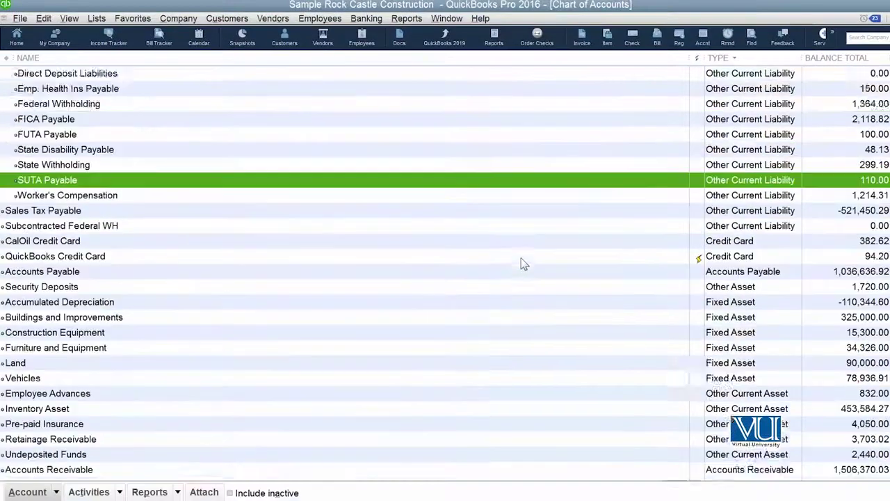
Open the Accounts Receivable register from the Chart of Accounts and scroll through its 15-12-2020 invoices.
scroll(523, 262, down, 6)
click(243, 425)
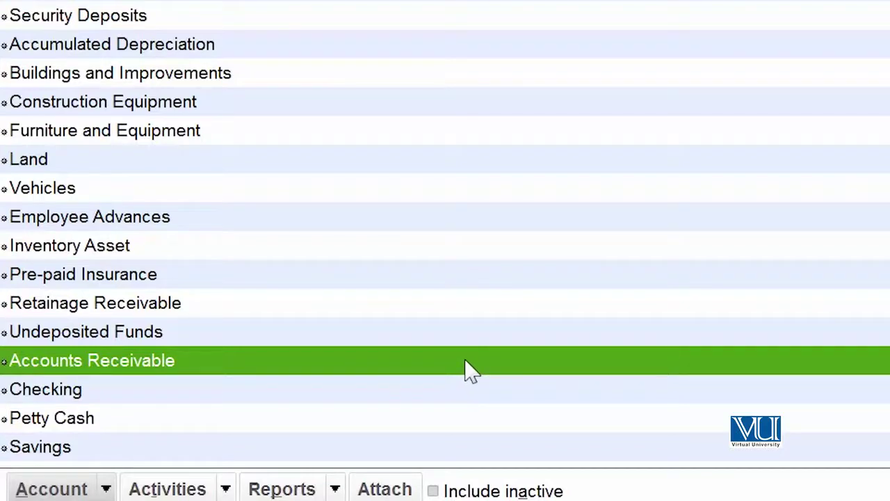
double_click(470, 371)
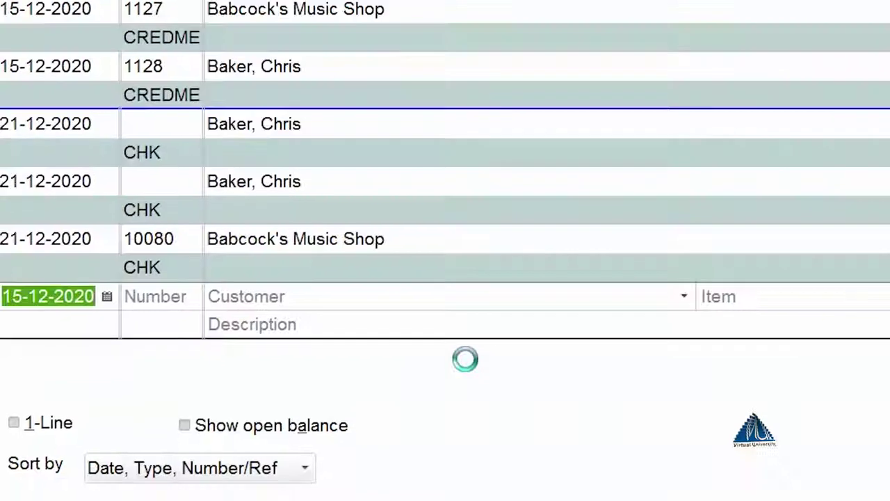
scroll(251, 430, up, 15)
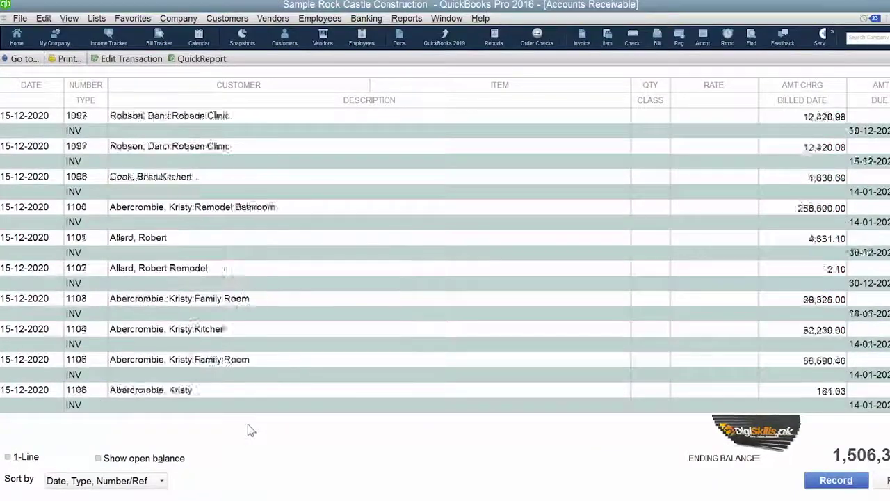
scroll(251, 429, down, 12)
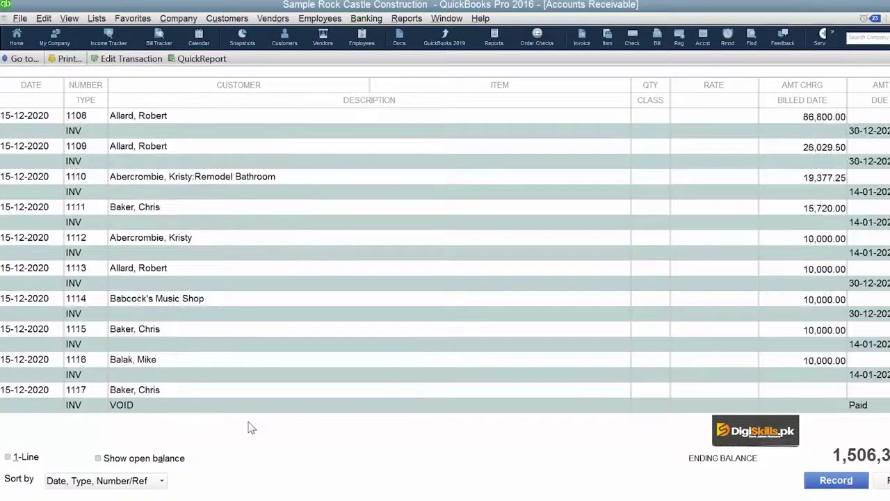
scroll(251, 428, up, 3)
scroll(251, 427, up, 13)
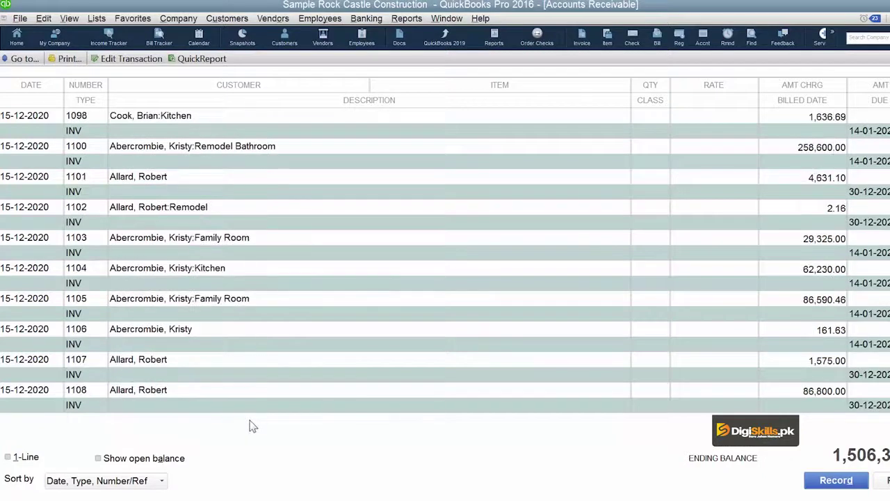
scroll(252, 426, down, 3)
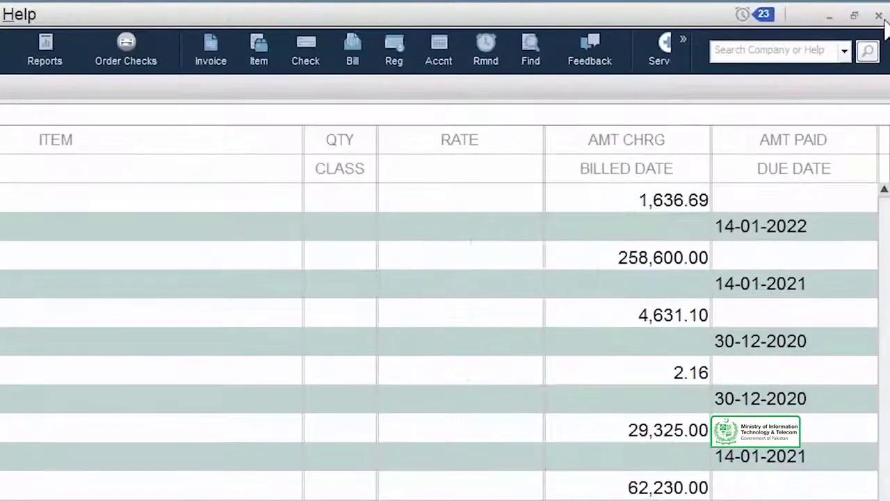
Close the register and Chart of Accounts, run Balance Sheet Standard, and QuickZoom into Accounts Receivable.
click(879, 15)
key(Escape)
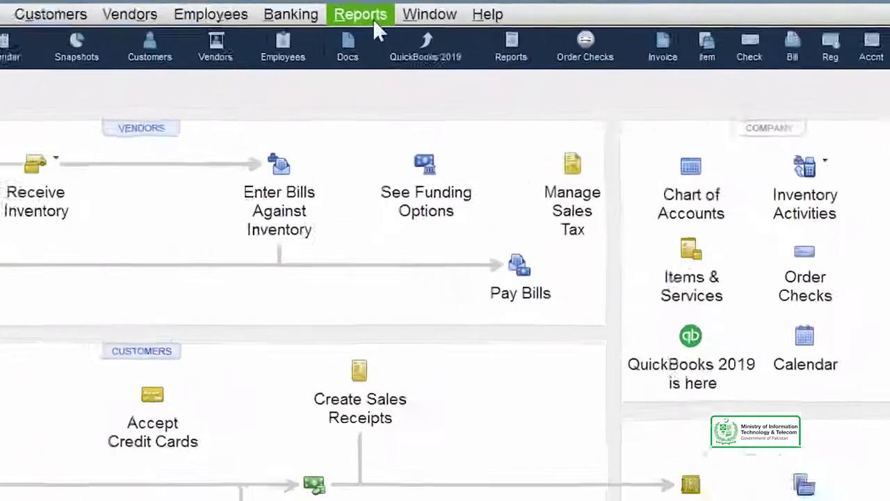
click(415, 19)
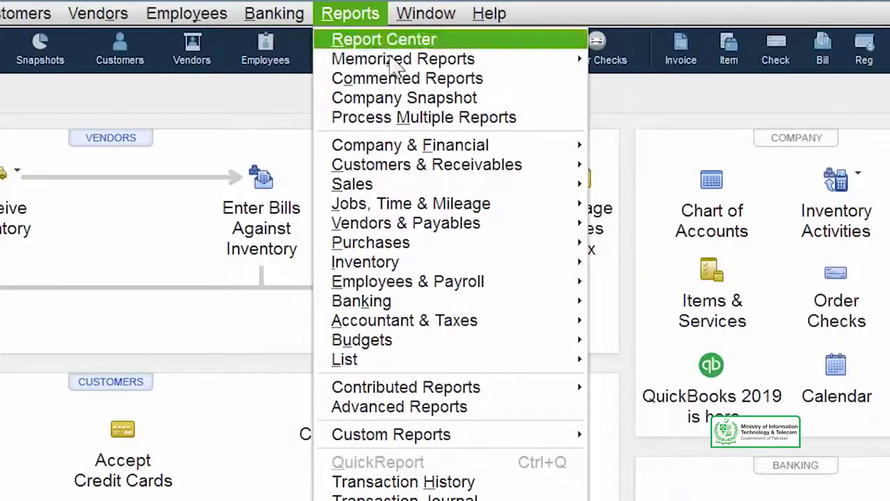
mouse_move(450, 155)
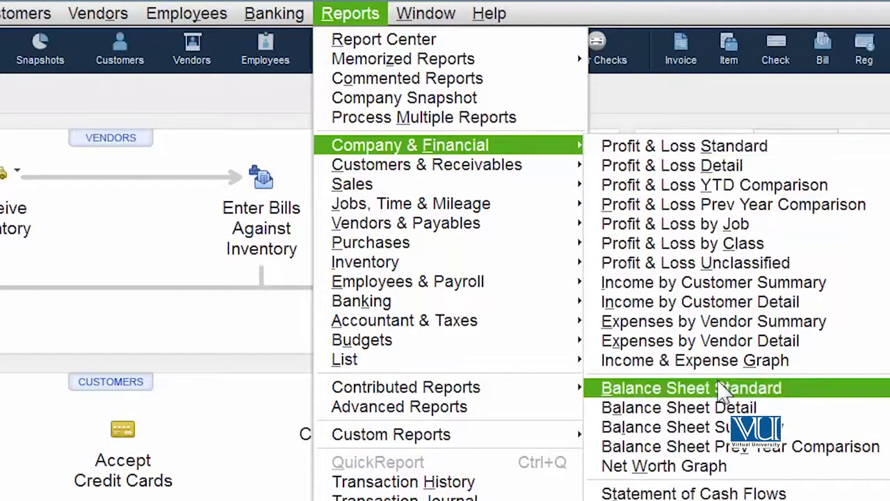
click(689, 387)
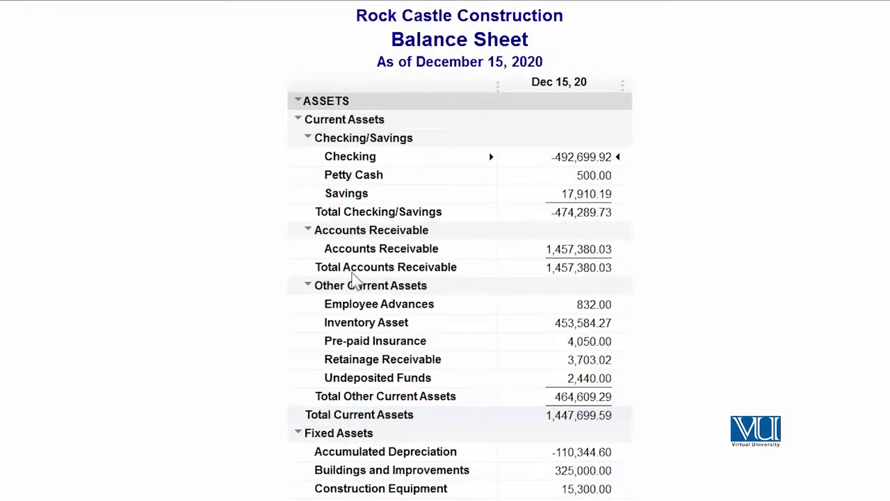
double_click(570, 258)
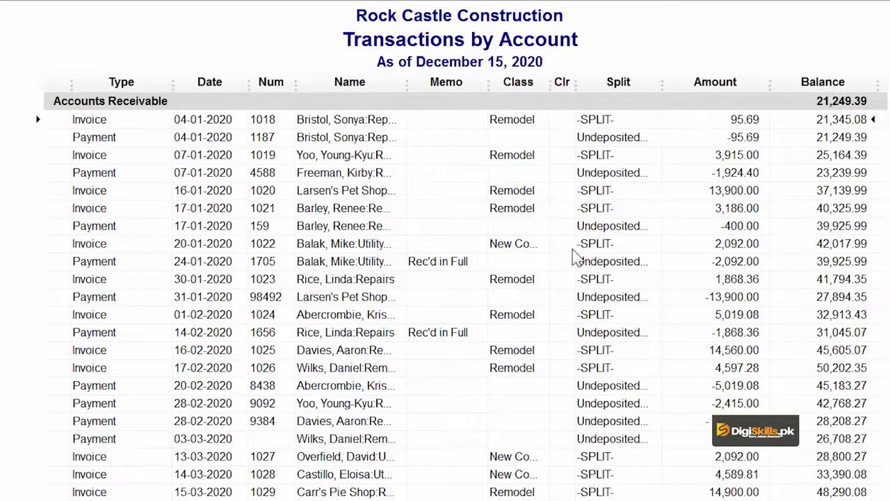
Scroll through the Accounts Receivable Transactions by Account report, then return to the Balance Sheet.
scroll(574, 252, down, 18)
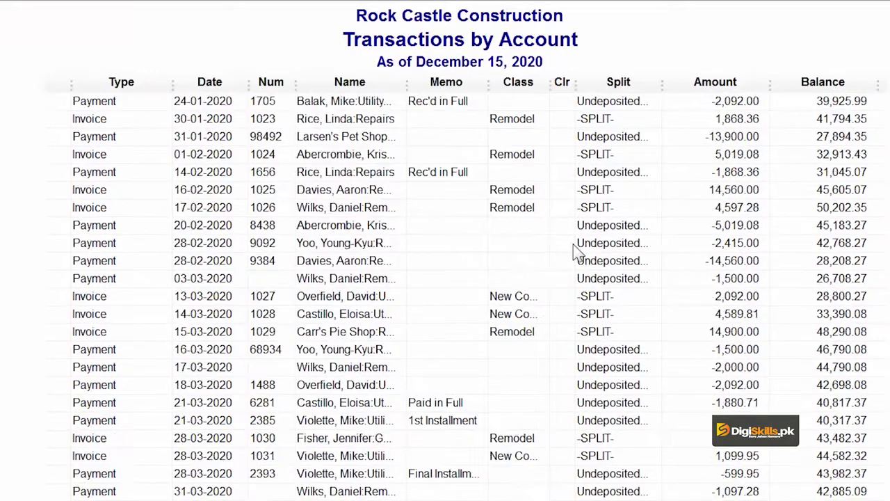
scroll(574, 251, down, 7)
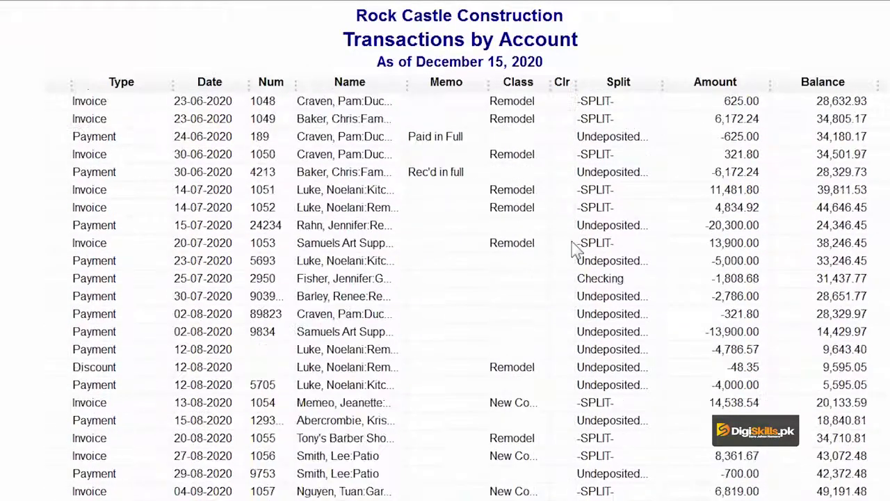
scroll(574, 252, up, 15)
scroll(572, 246, up, 5)
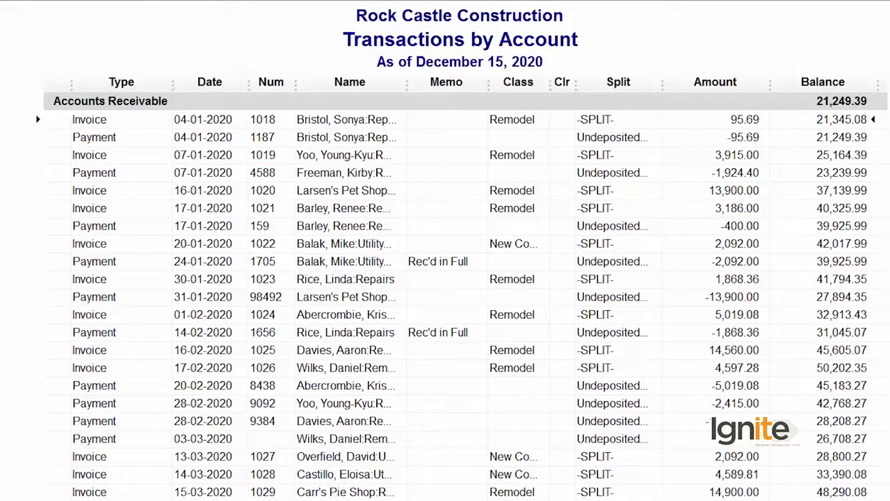
key(Escape)
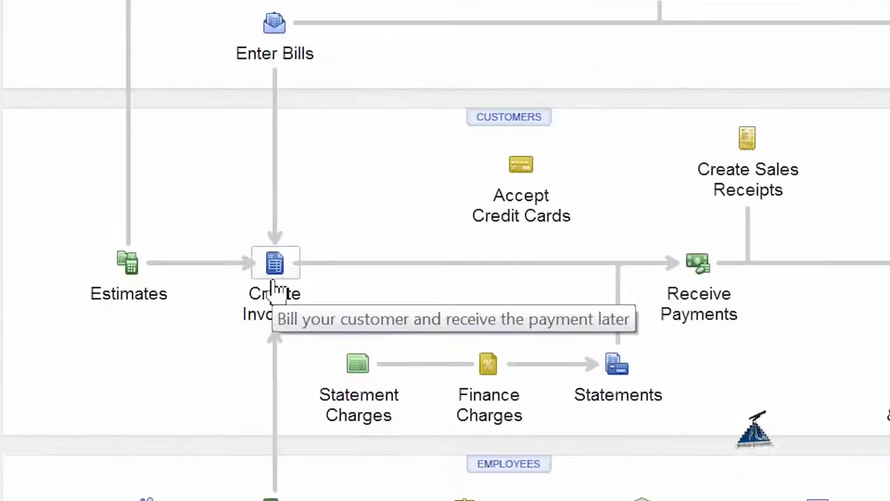
click(276, 288)
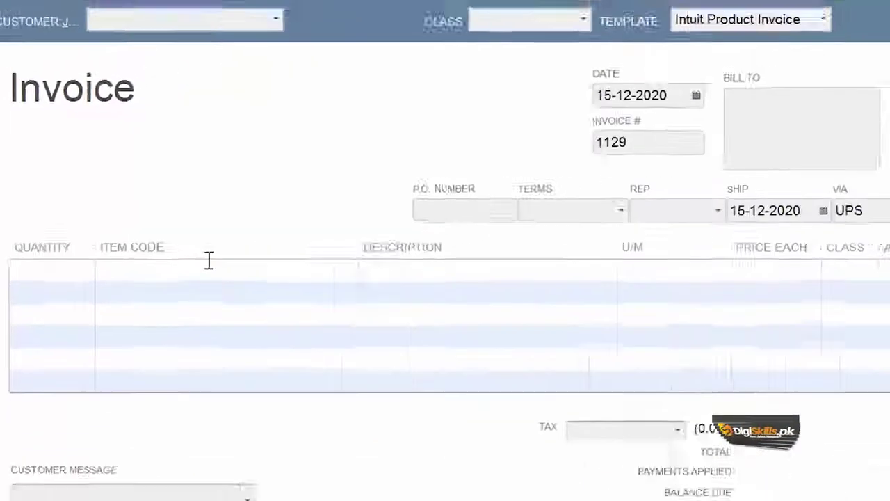
click(150, 49)
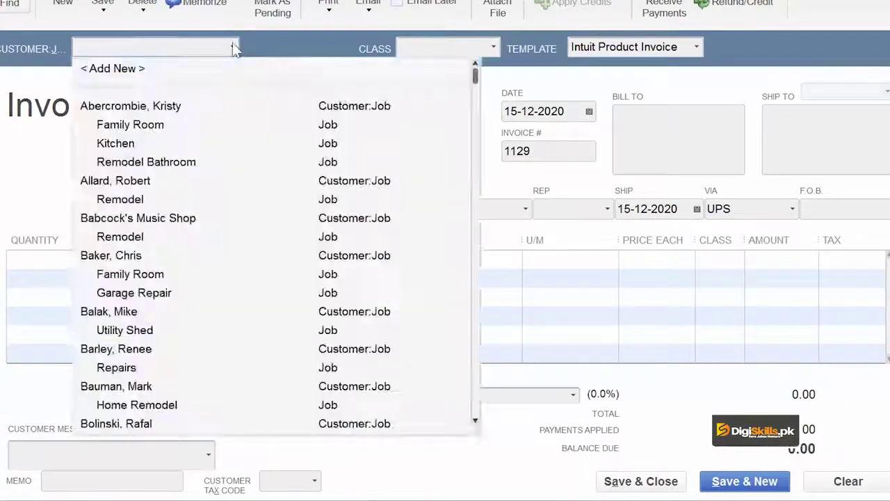
click(150, 258)
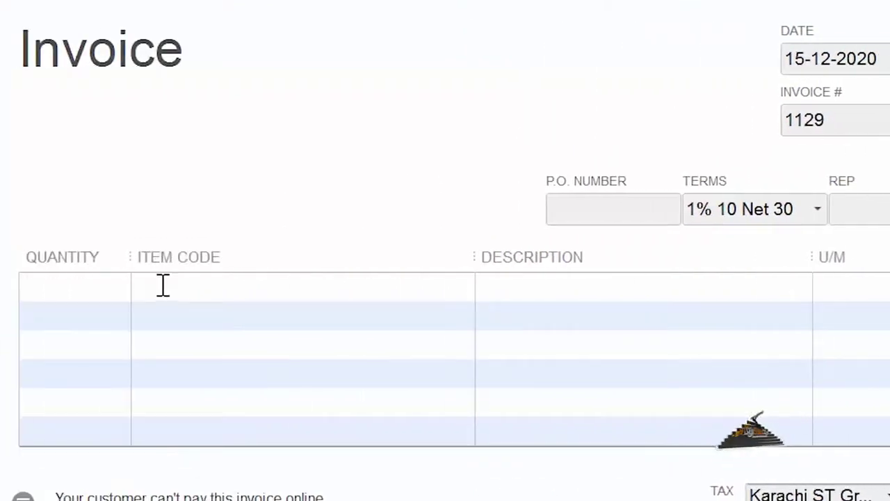
click(161, 285)
click(467, 288)
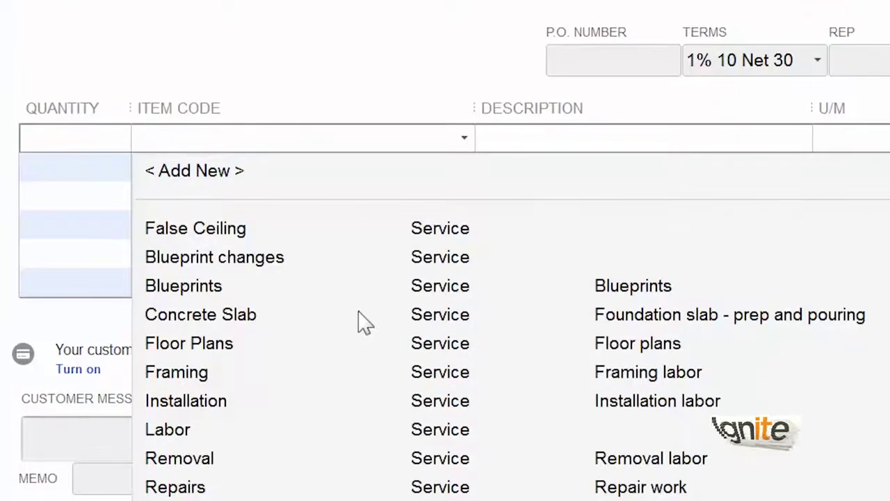
click(233, 495)
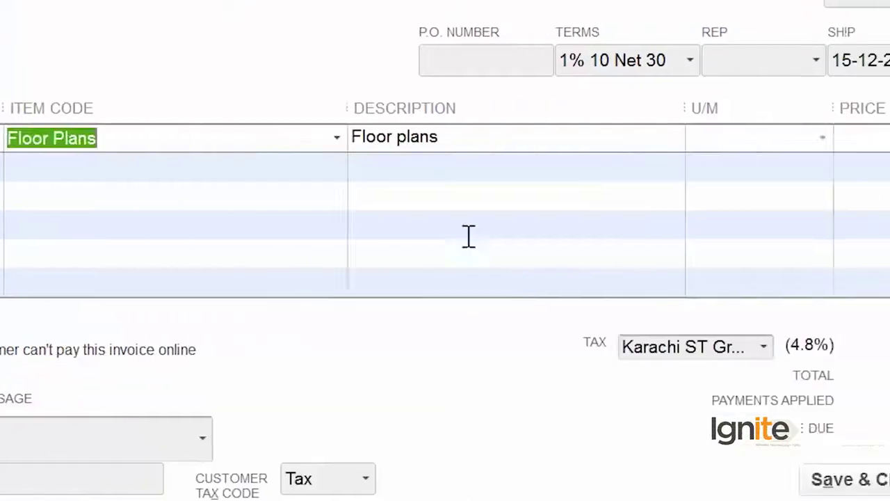
click(511, 137)
text(10,0)
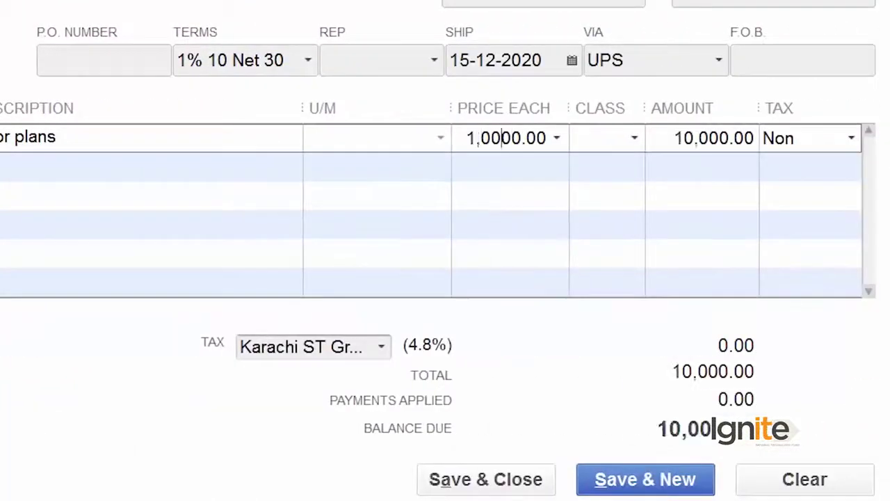
text(0)
key(Tab)
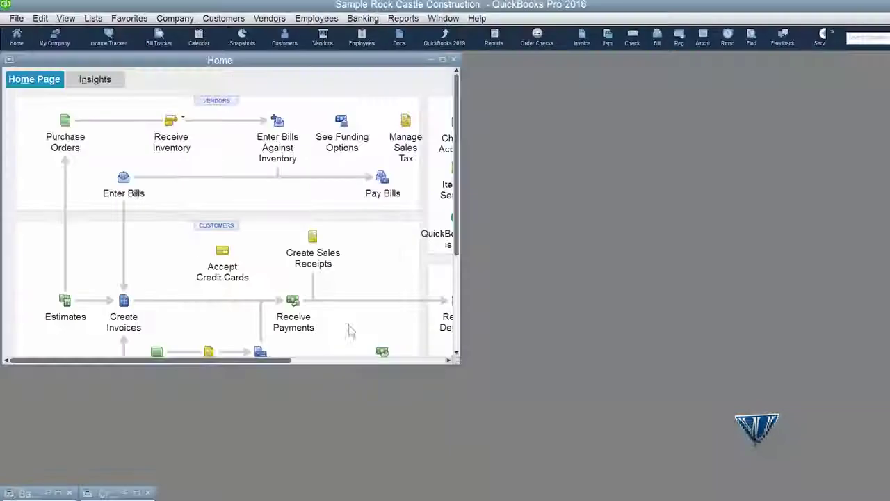
Restore and maximize the Accounts Receivable register, then select the invoice 1129 row.
click(102, 492)
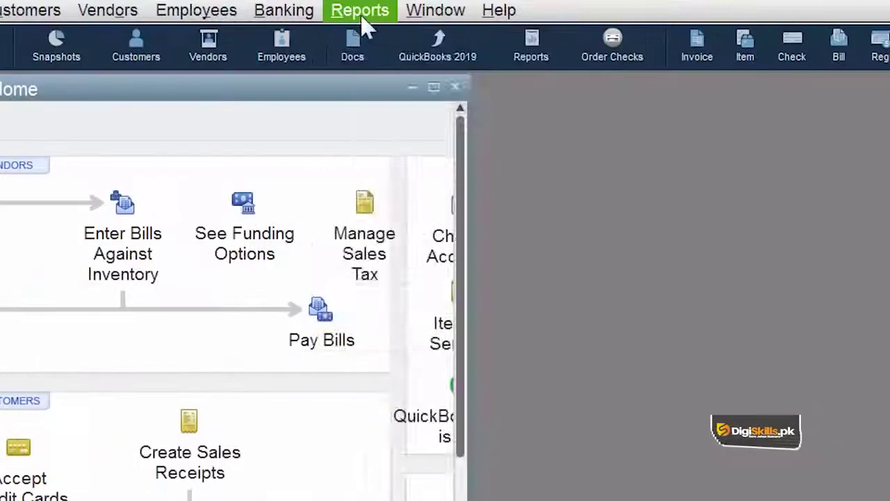
click(362, 15)
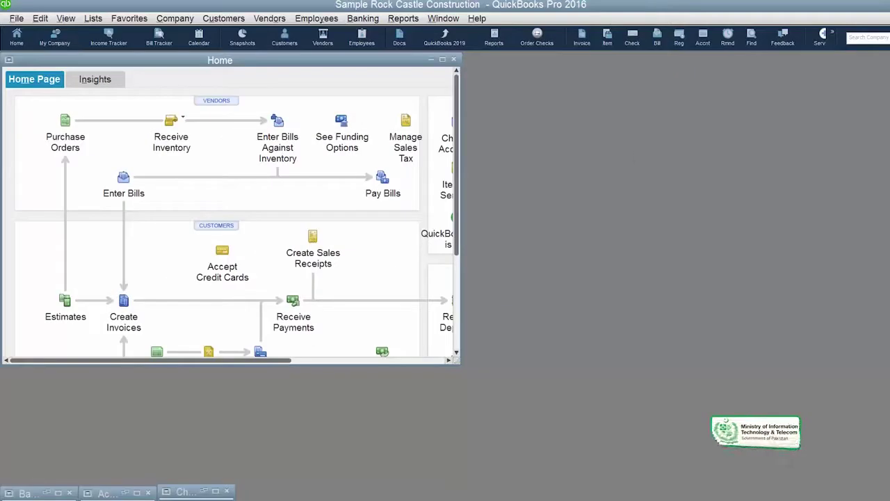
click(125, 492)
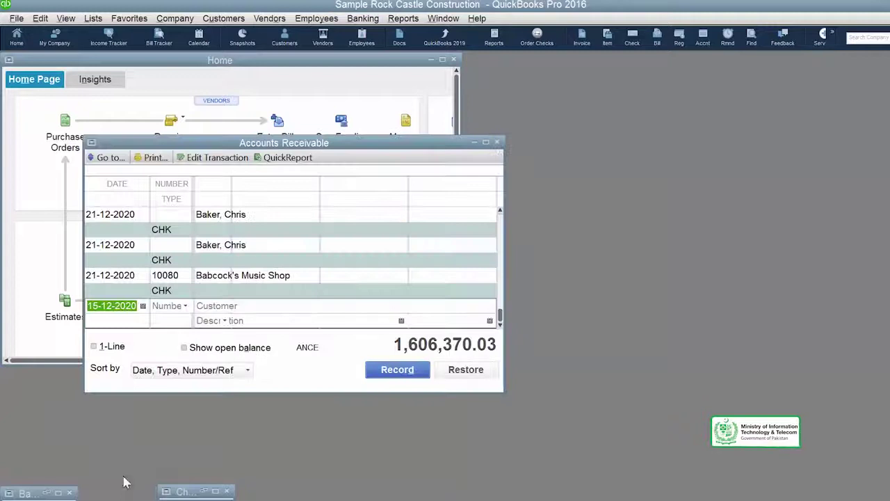
double_click(299, 144)
click(201, 186)
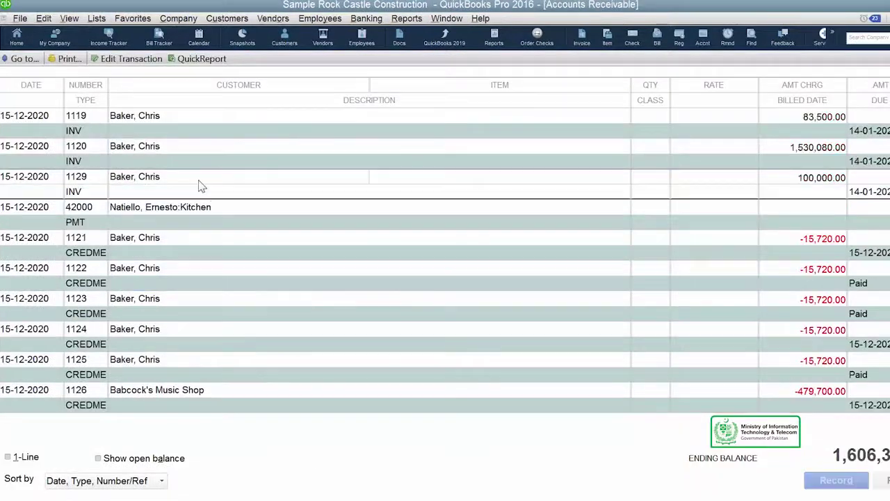